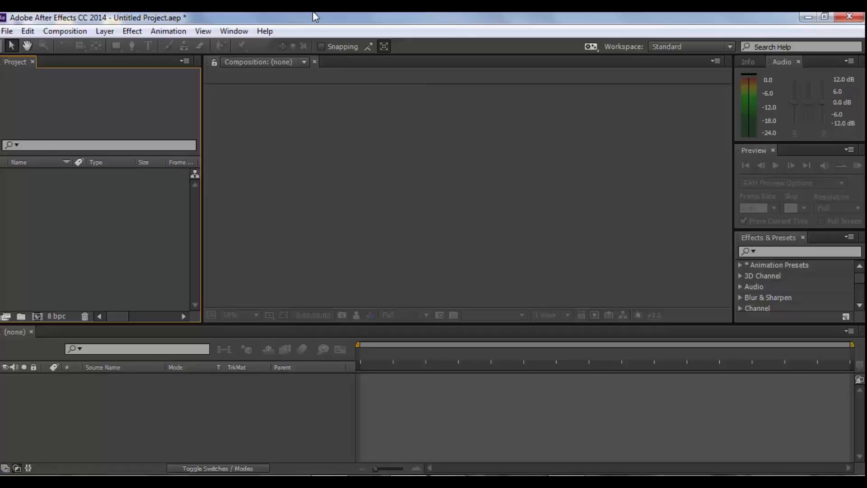
Uncover the desktop files, play the Motion DEter video in VLC media player, replay it, and close the player
left_click_drag(306, 14, 379, 30)
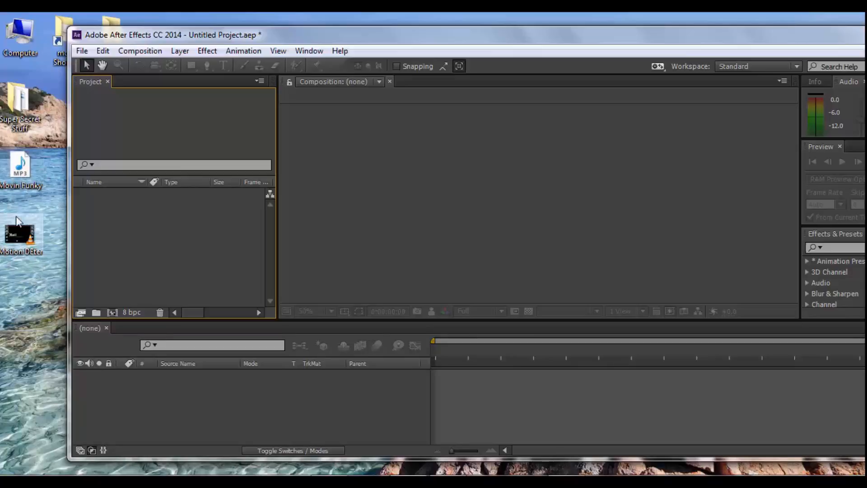
double_click(21, 240)
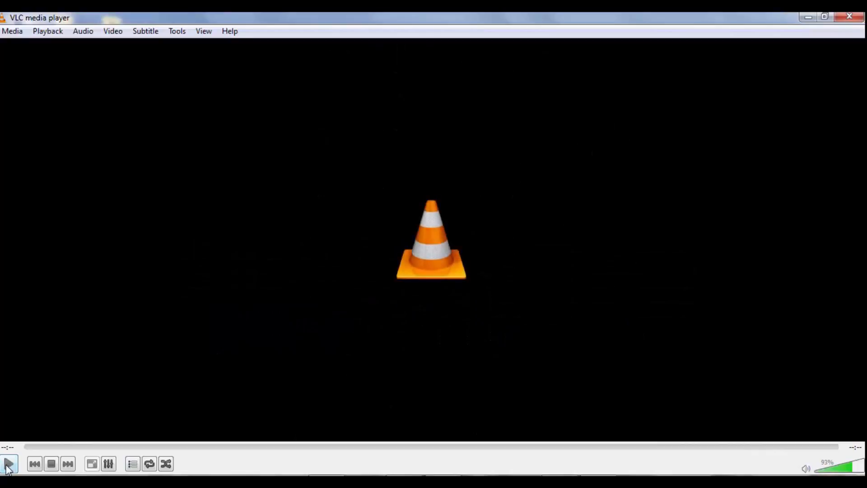
left_click(8, 465)
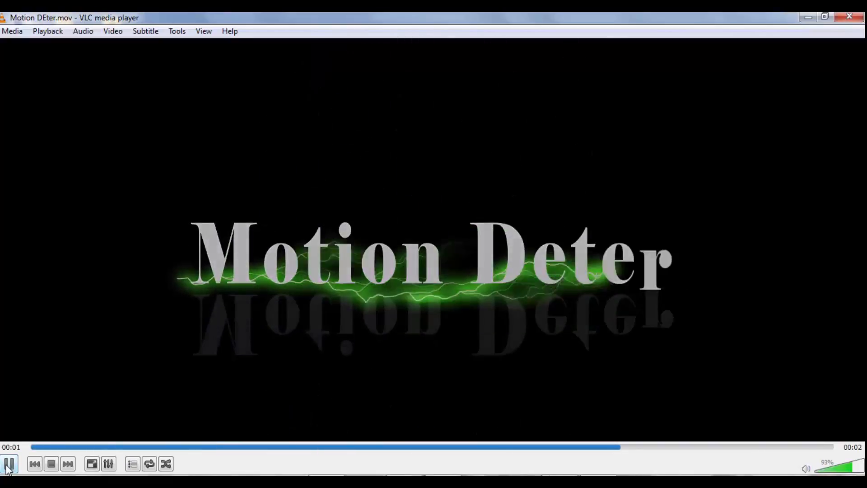
left_click(8, 465)
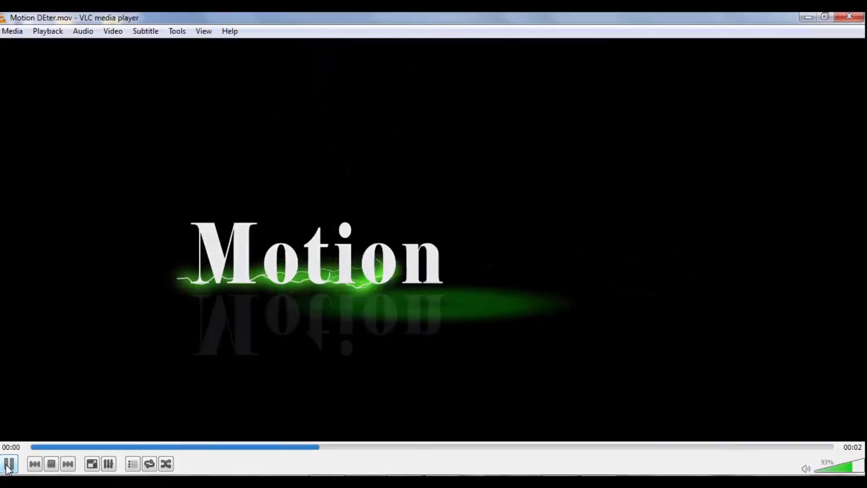
left_click(8, 466)
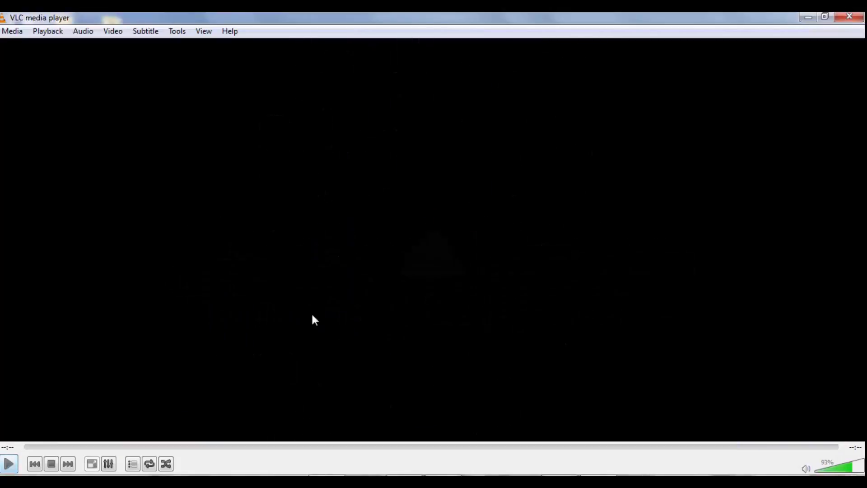
left_click(850, 17)
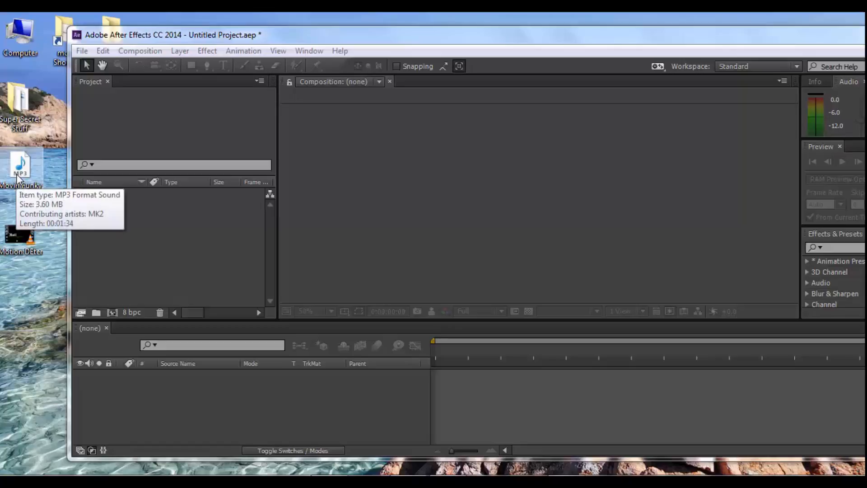
Play the Movin Funky MP3 from the desktop, pause it and close the media player
double_click(18, 178)
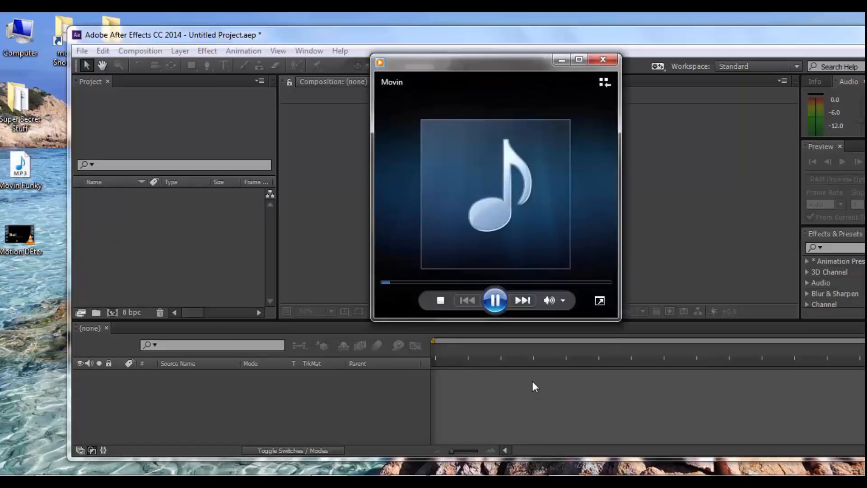
left_click(495, 304)
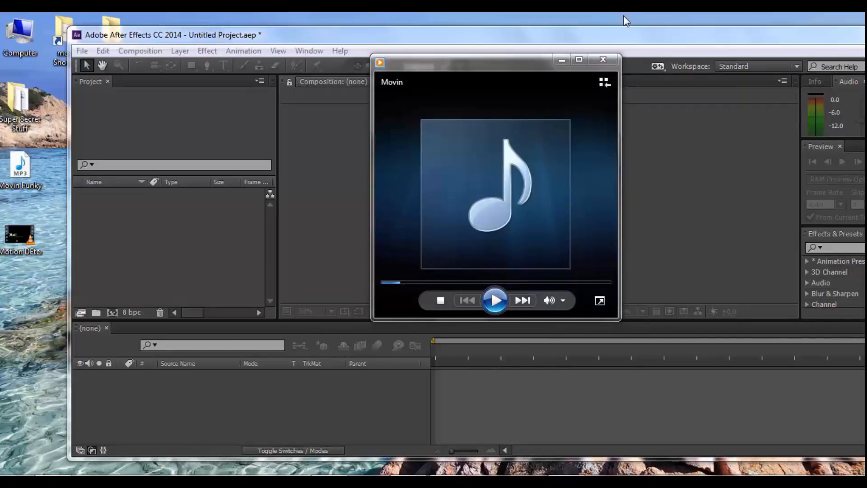
left_click(603, 61)
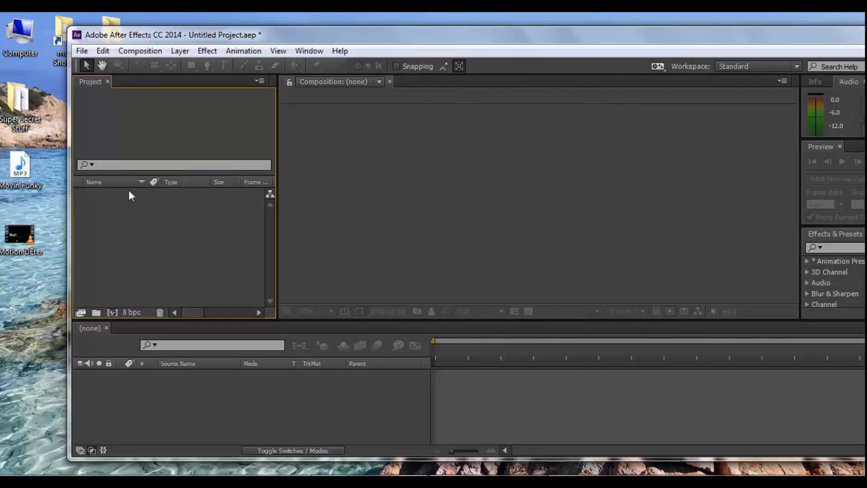
Import the Movin Funky MP3 and Motion DEter video from the desktop into the After Effects project and maximize the window
left_click_drag(40, 281, 144, 226)
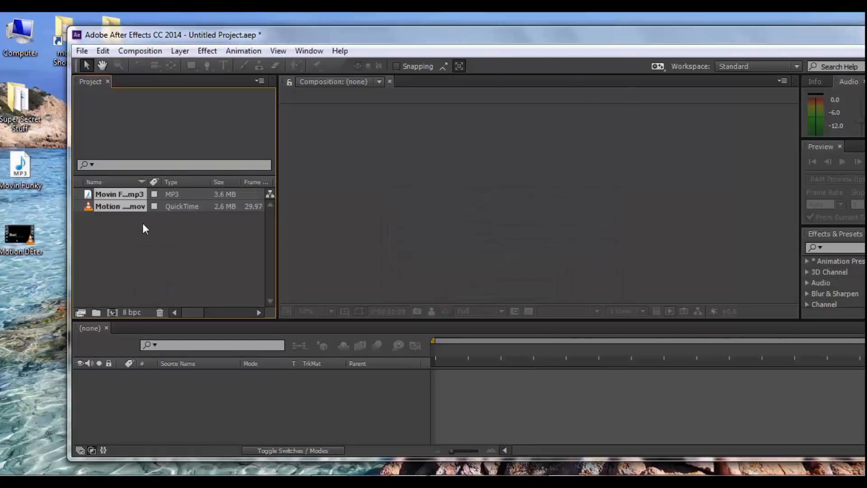
double_click(695, 33)
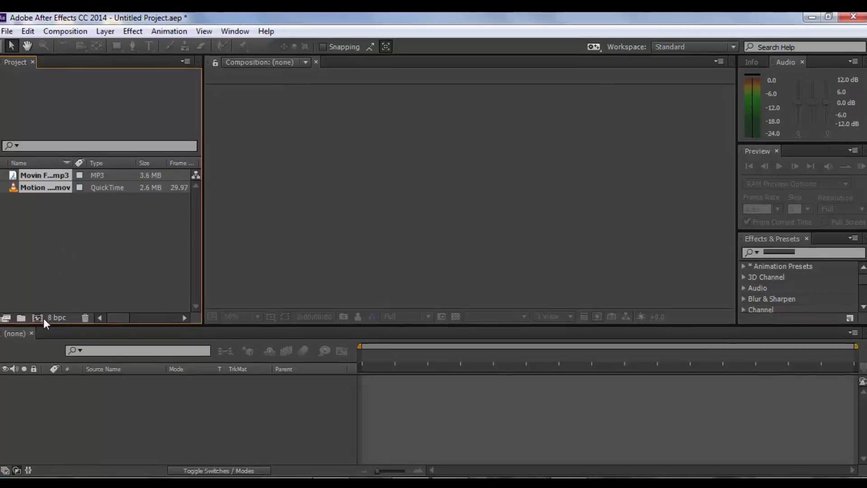
left_click(56, 226)
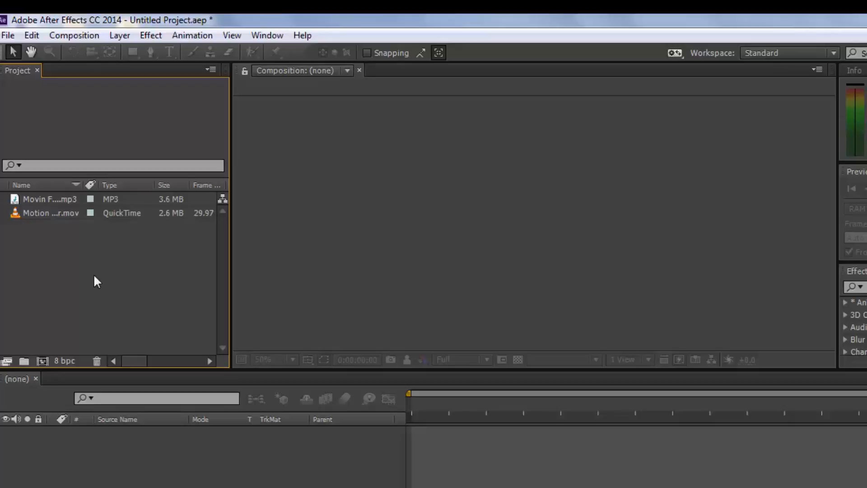
Create a new composition named "fab" with the HDTV 1080 29.97 preset
left_click(69, 36)
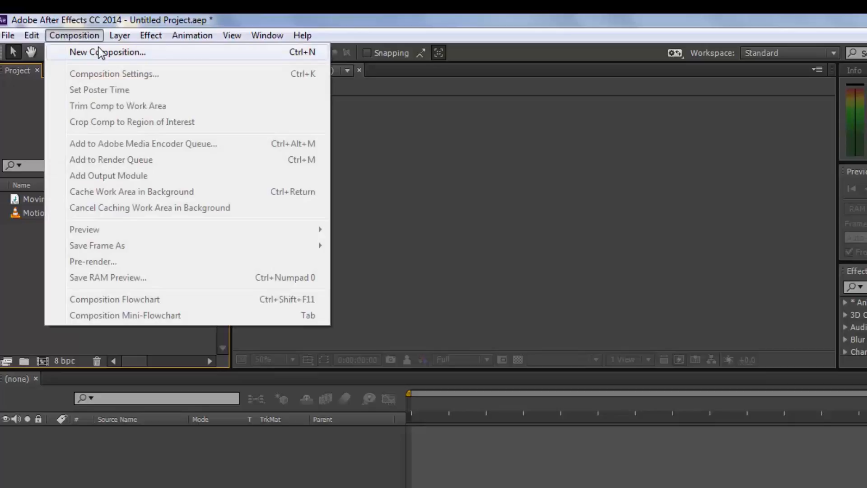
left_click(23, 258)
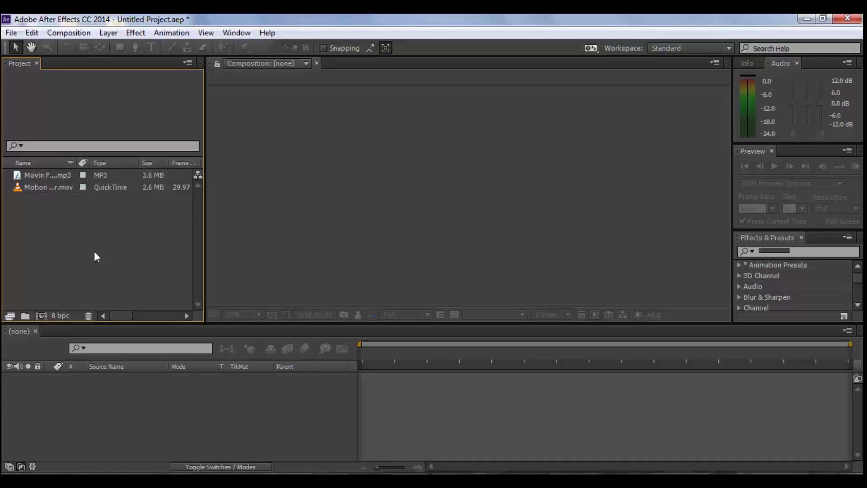
left_click(42, 315)
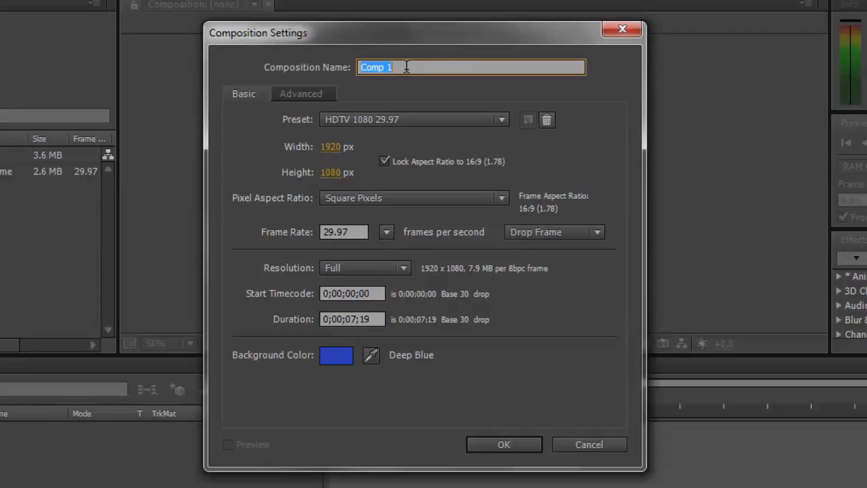
type("fab")
left_click(387, 135)
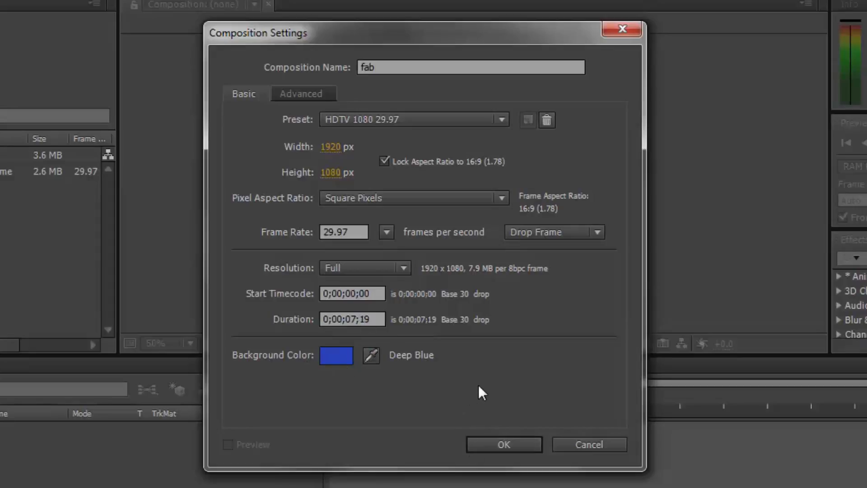
left_click(504, 447)
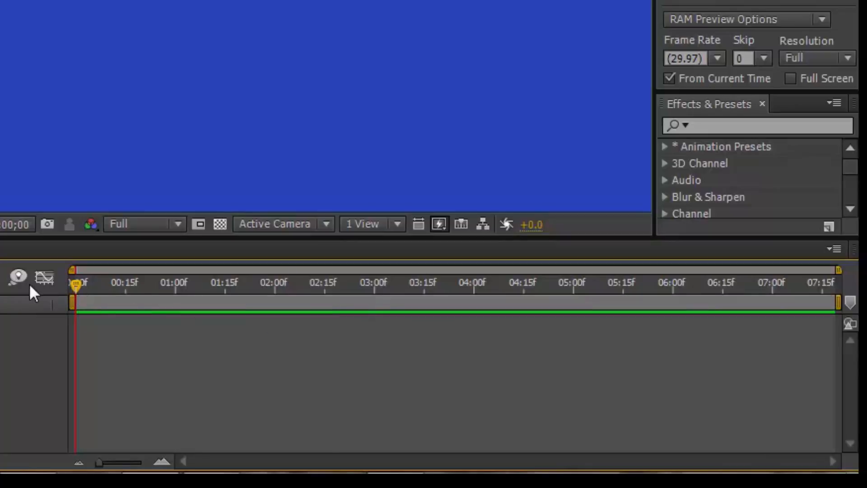
Set the duration of the fab composition to 0;00;02;19 in its composition settings
left_click_drag(72, 287, 263, 307)
left_click_drag(664, 309, 63, 303)
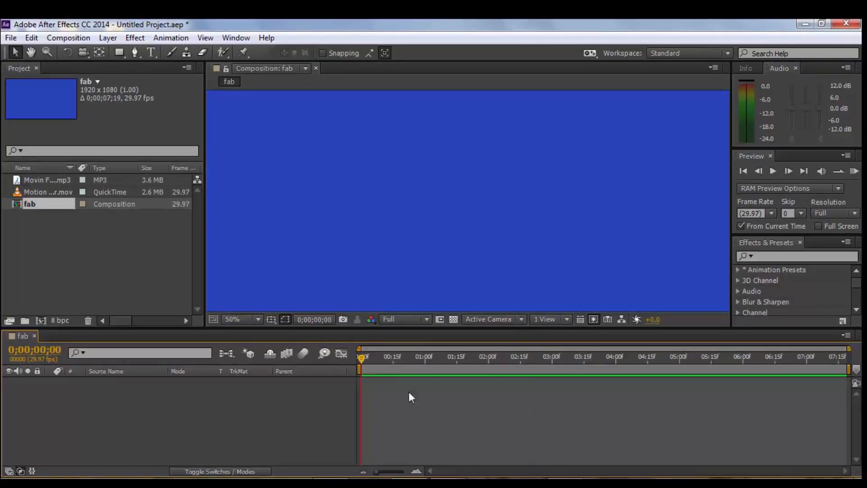
left_click(34, 204)
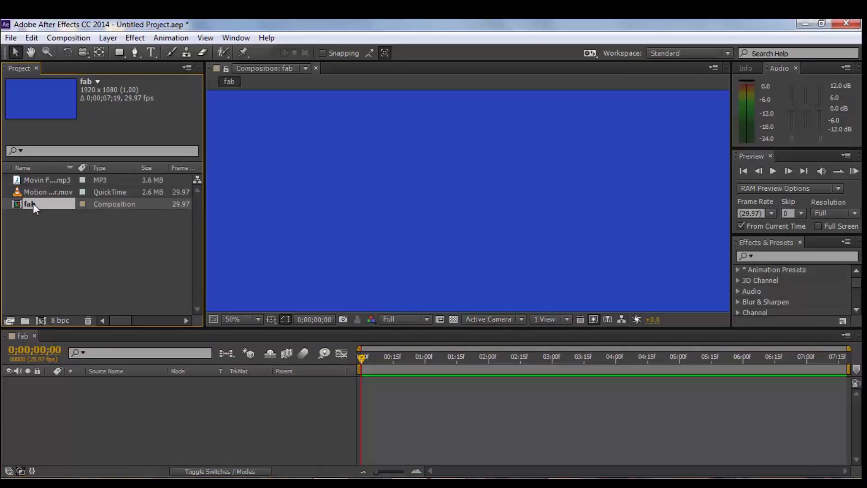
right_click(34, 203)
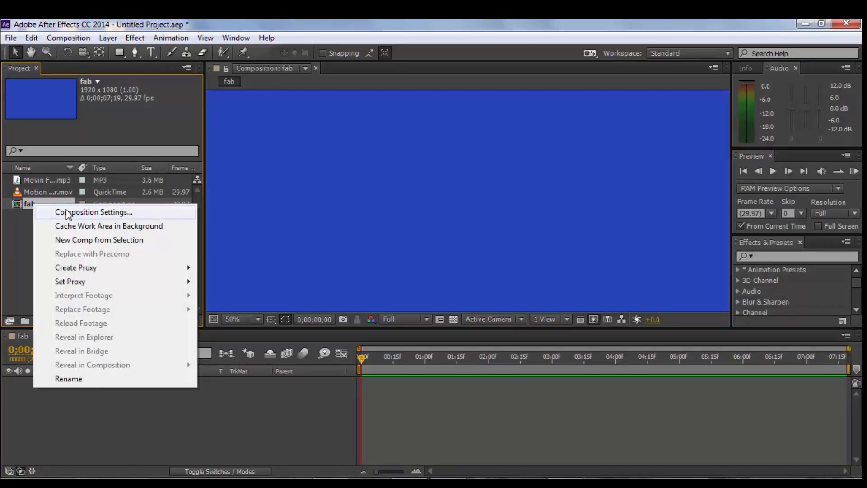
left_click(68, 213)
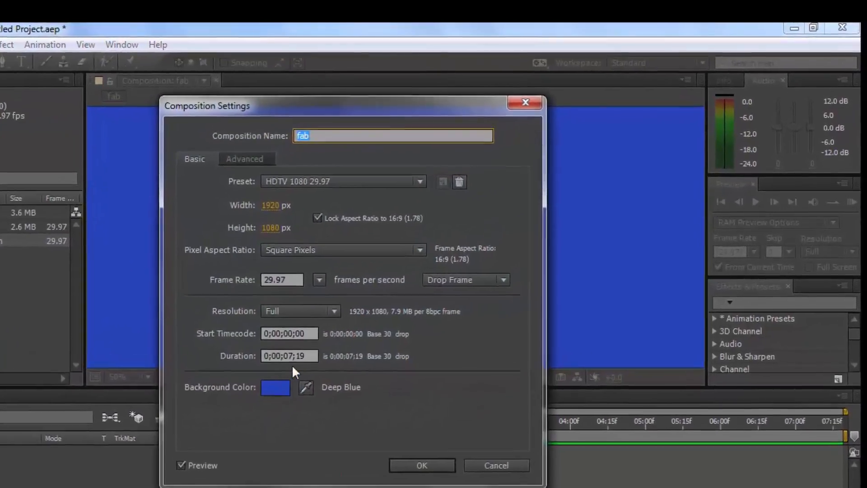
left_click(294, 356)
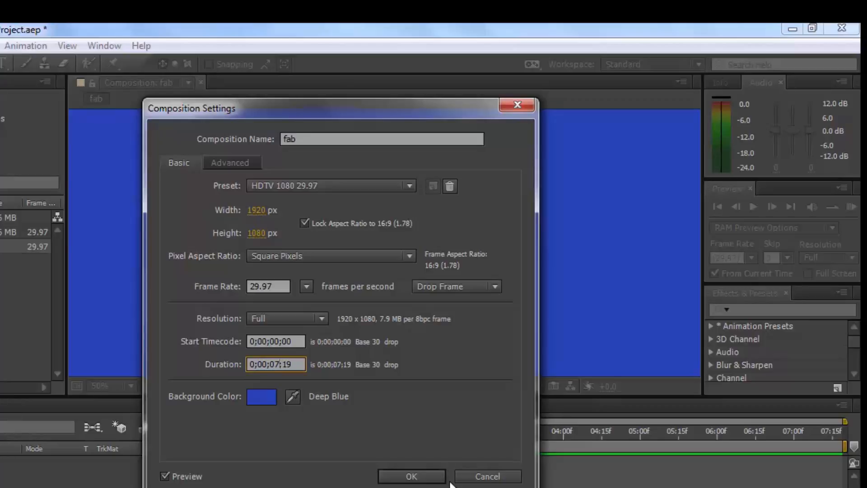
key("BackSpace")
type("2")
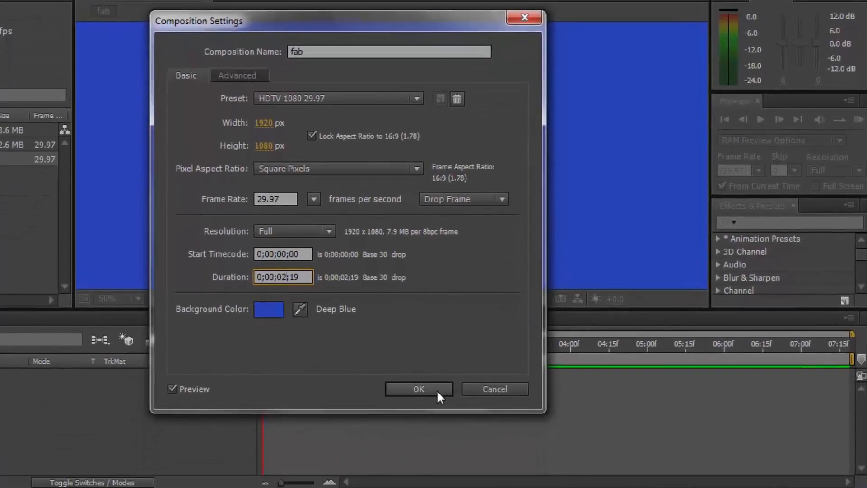
left_click(437, 389)
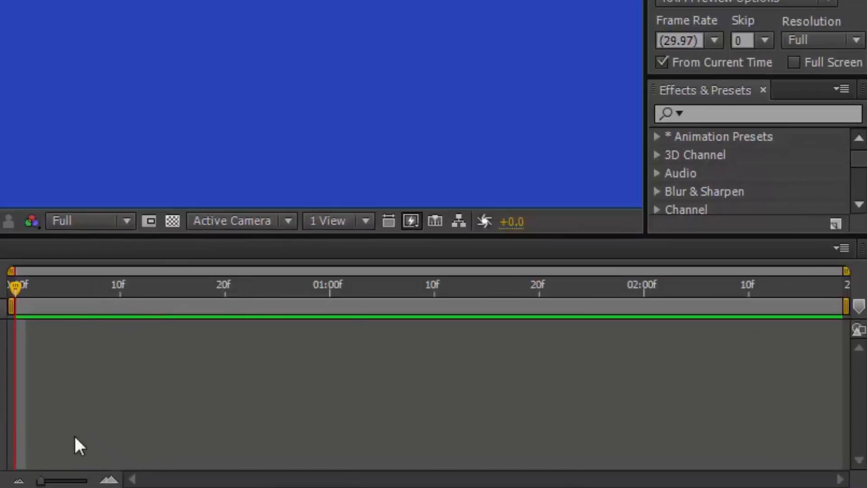
left_click(110, 480)
left_click(110, 480)
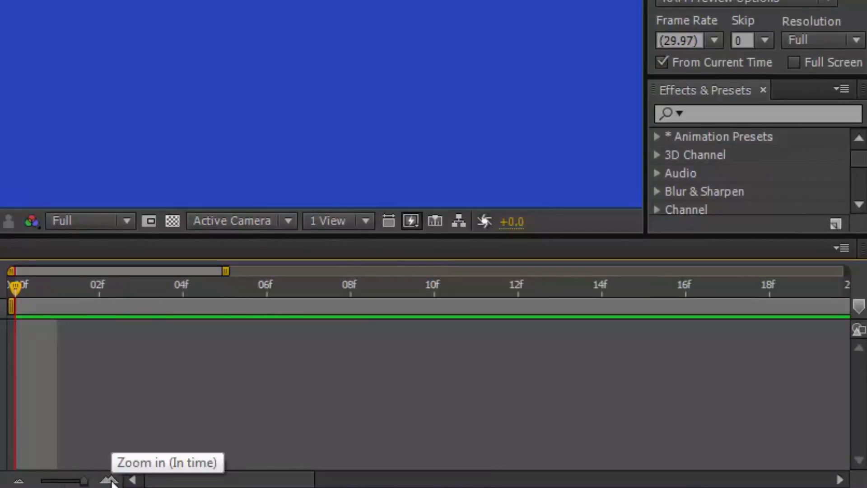
left_click(109, 480)
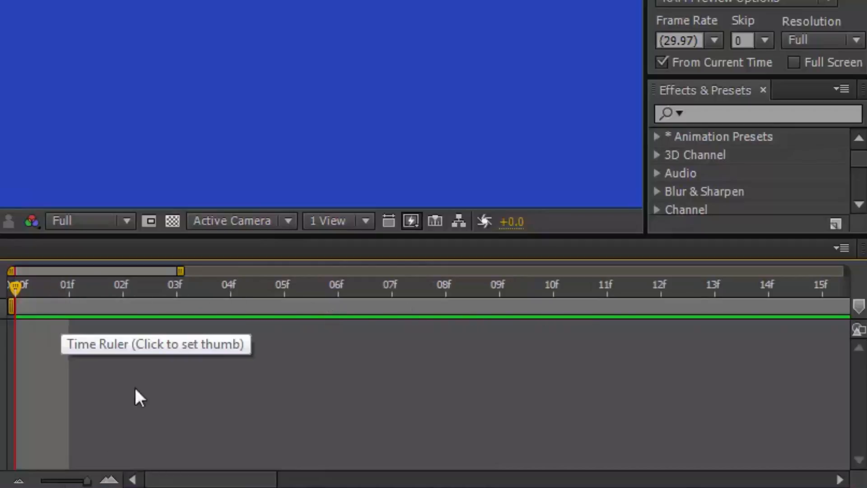
left_click(19, 482)
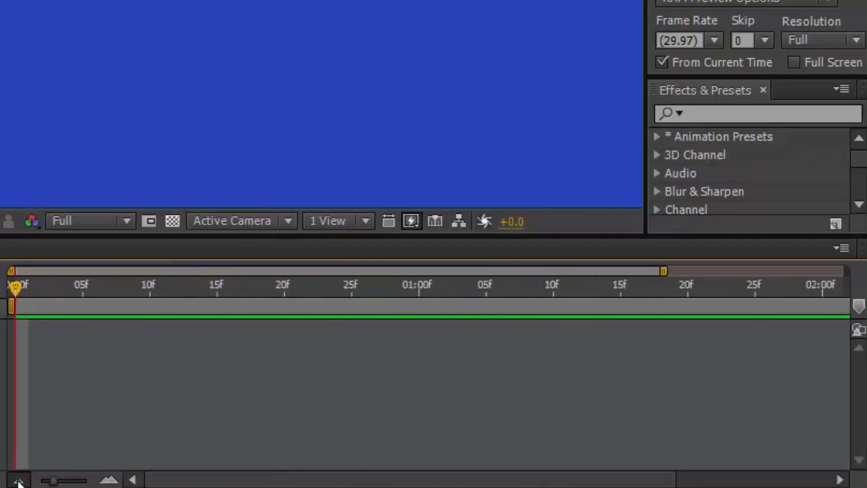
left_click(19, 481)
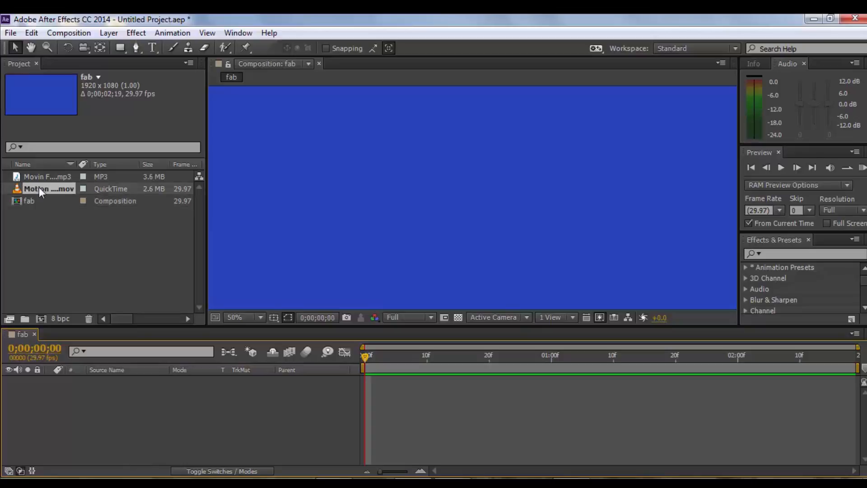
Add Motion DEter.mov to the fab timeline and place Movin Funky.mp3 as a layer beneath it
left_click_drag(39, 187, 78, 417)
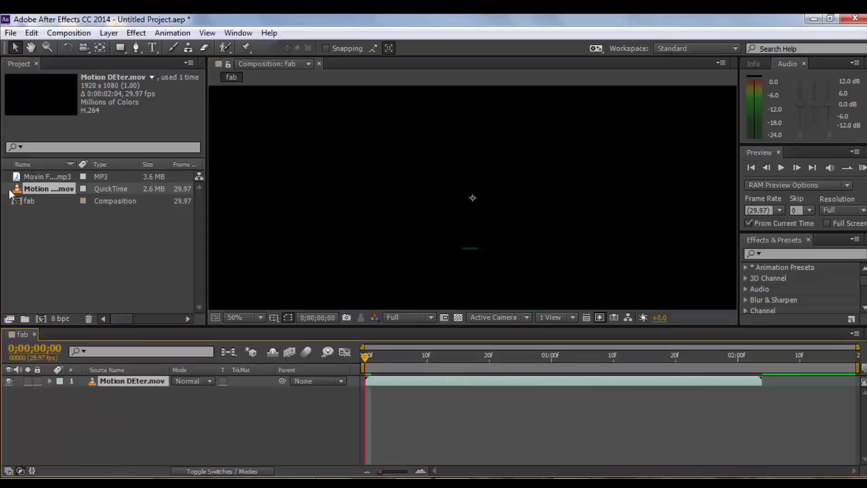
left_click(31, 175)
left_click_drag(31, 174, 84, 409)
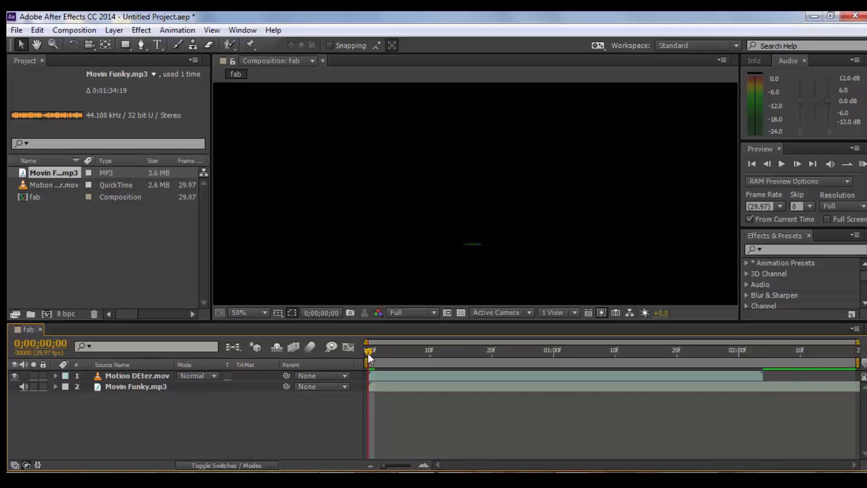
Scrub through the fab timeline, return to the first frame and run a RAM preview of the video with its music
left_click_drag(368, 353, 849, 373)
left_click_drag(796, 378, 357, 331)
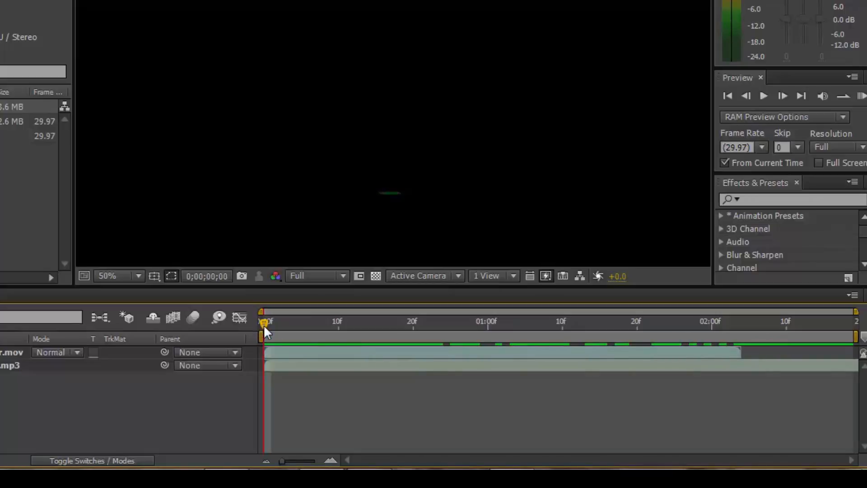
left_click_drag(264, 324, 241, 345)
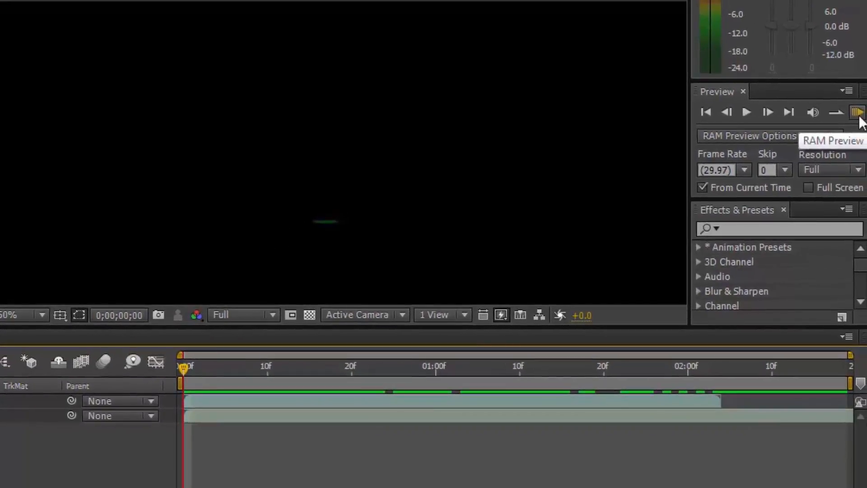
left_click(859, 114)
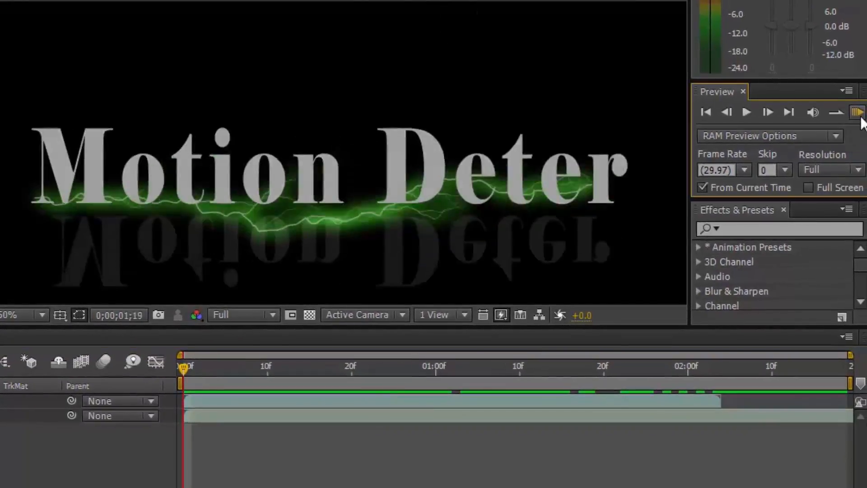